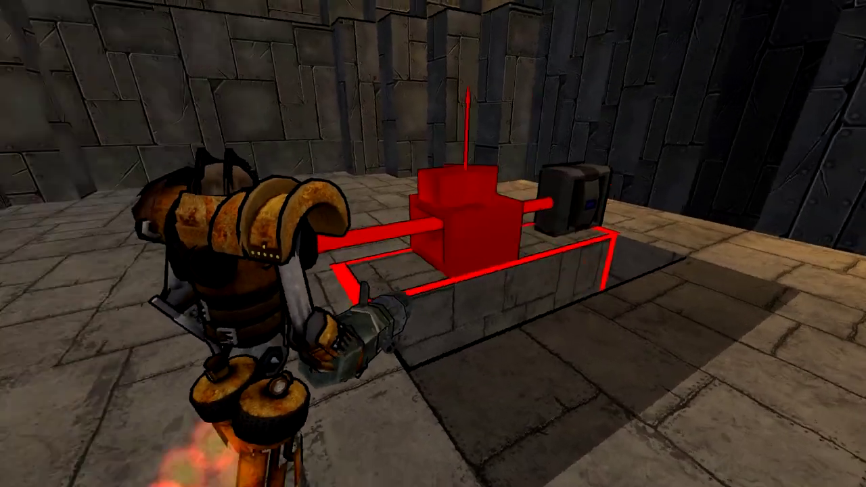
Step: Place an AI flag post on the vehicle from the catalogue's AI category
key(Tab)
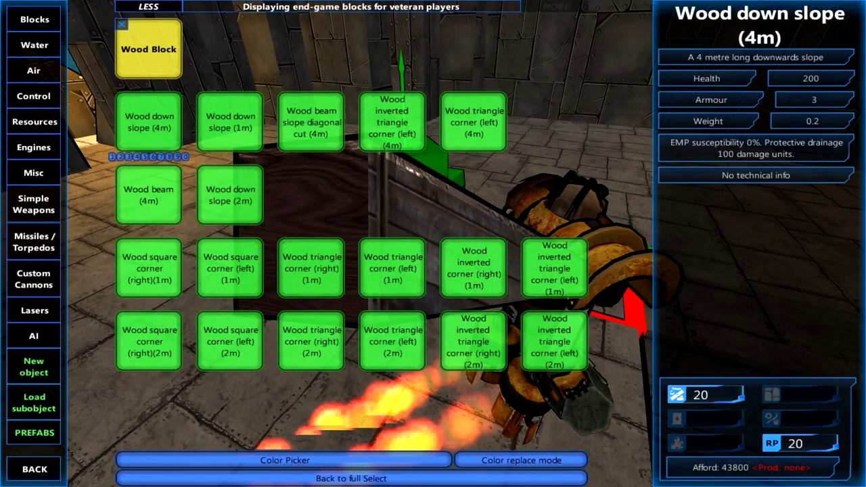
click(33, 336)
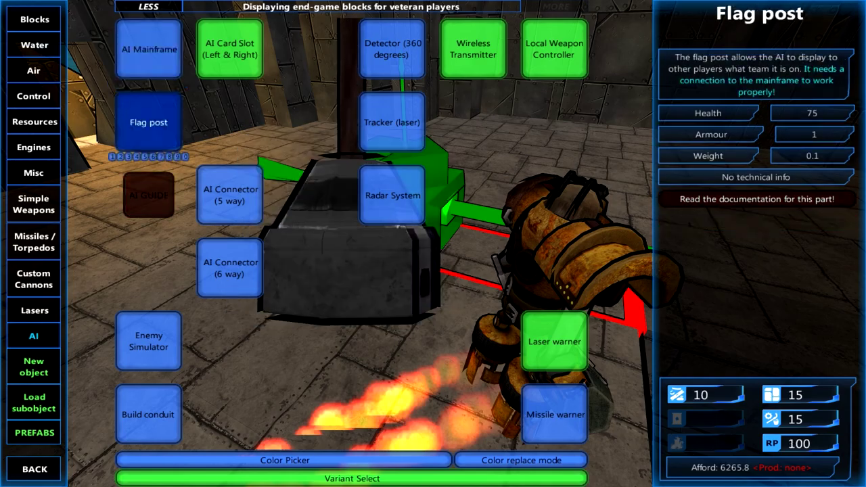
click(151, 120)
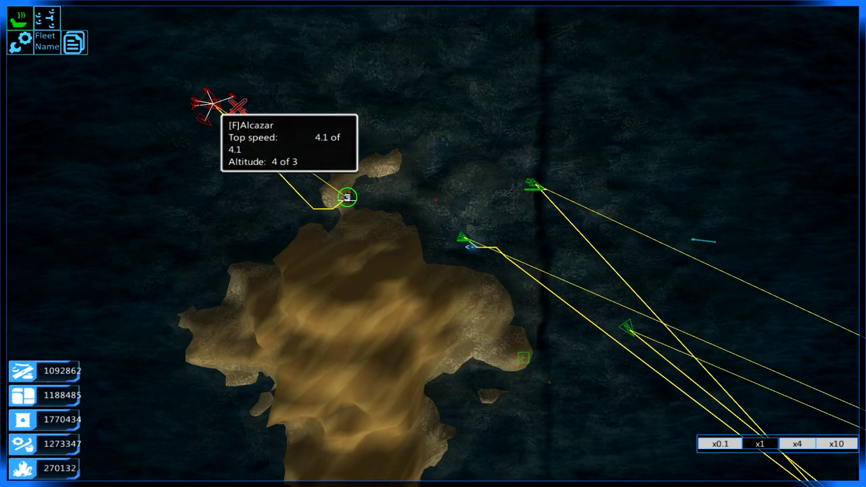
scroll(436, 247, down, 3)
Step: Select the Marauder fleet on the strategic map, then clear the selection
click(457, 250)
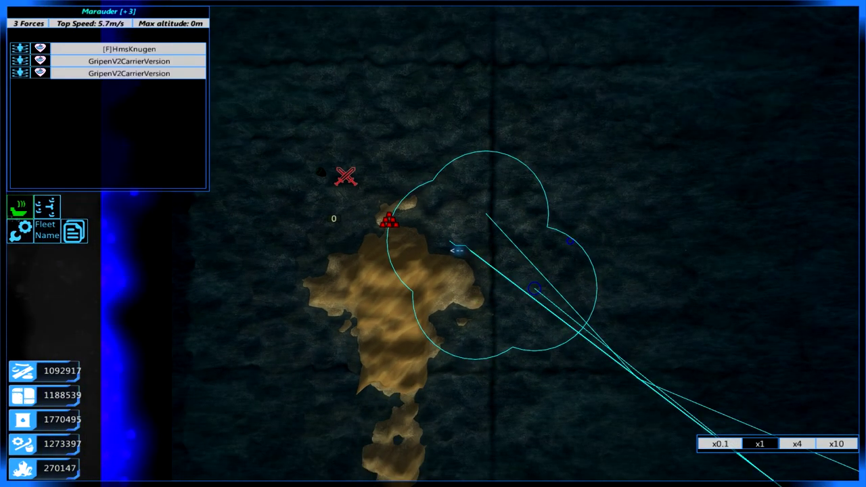
scroll(433, 244, down, 5)
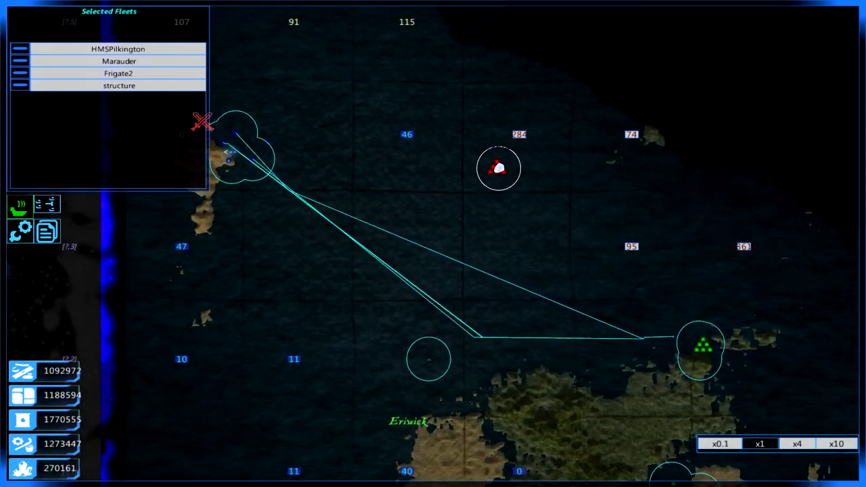
scroll(224, 156, up, 5)
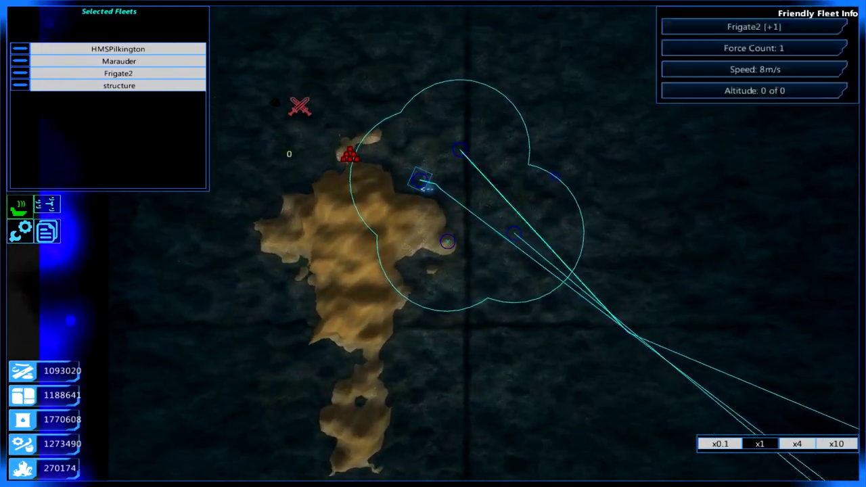
key(Escape)
scroll(433, 223, up, 2)
scroll(433, 223, up, 2)
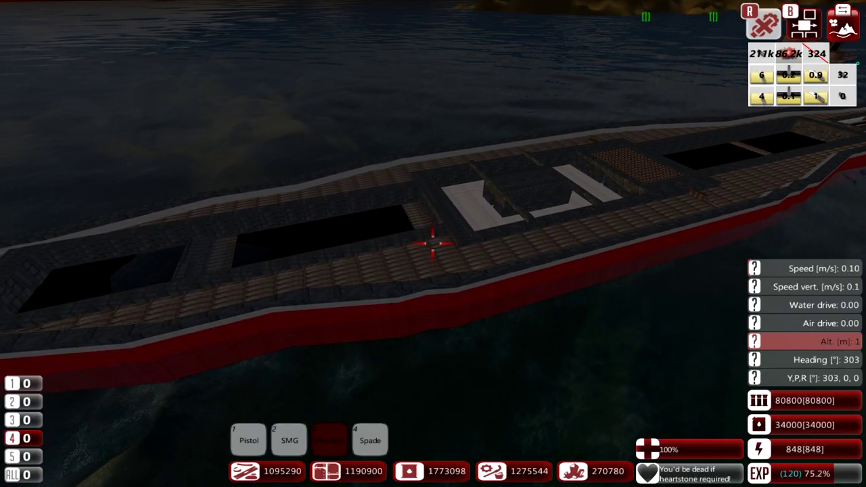
Step: Walk across the forward deck to stand over the dark hatch
key(w)
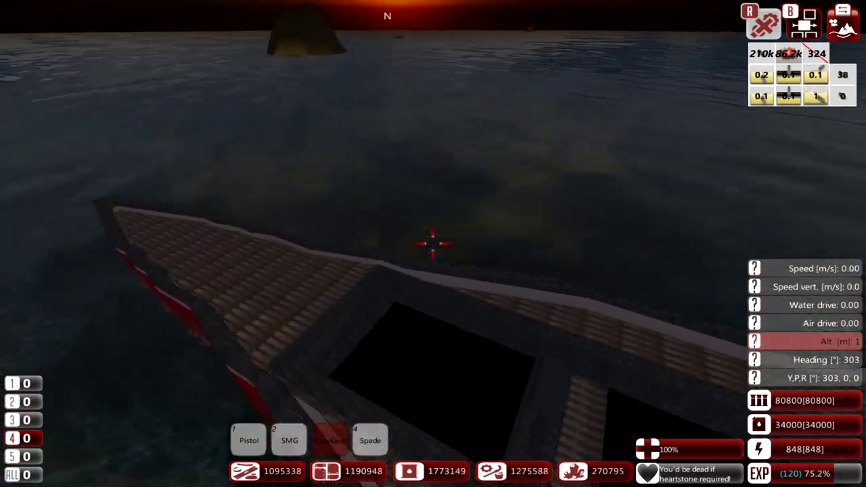
key(w)
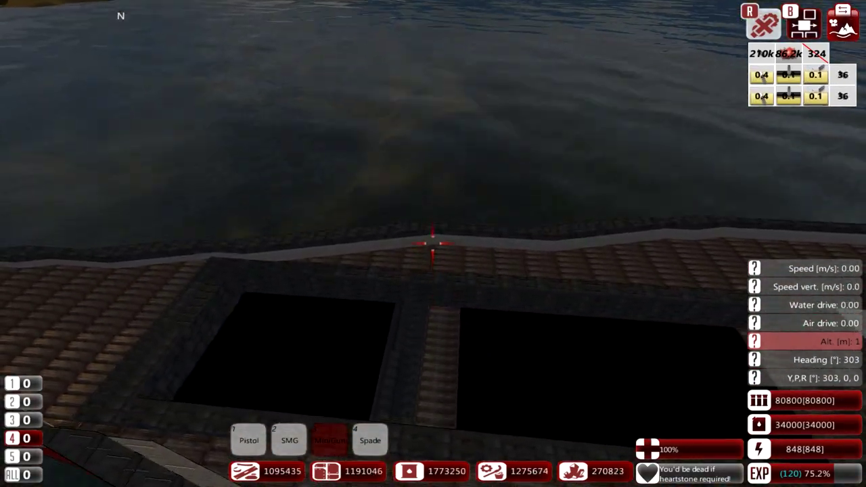
key(w)
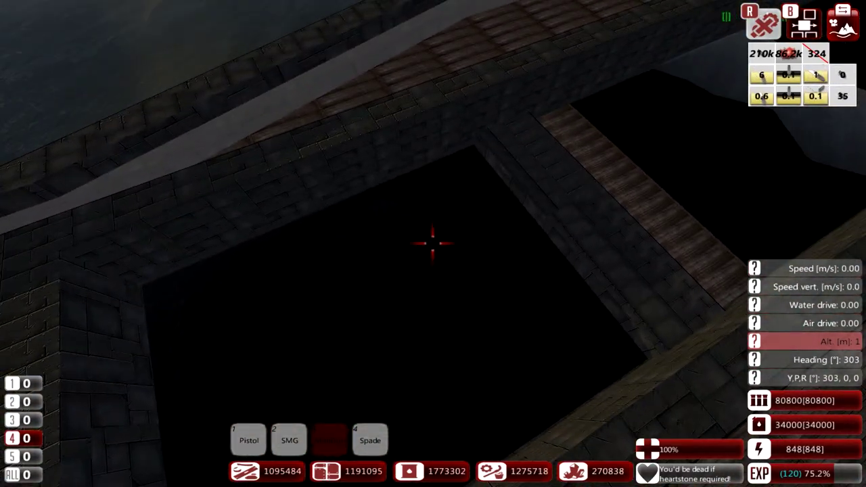
key(w)
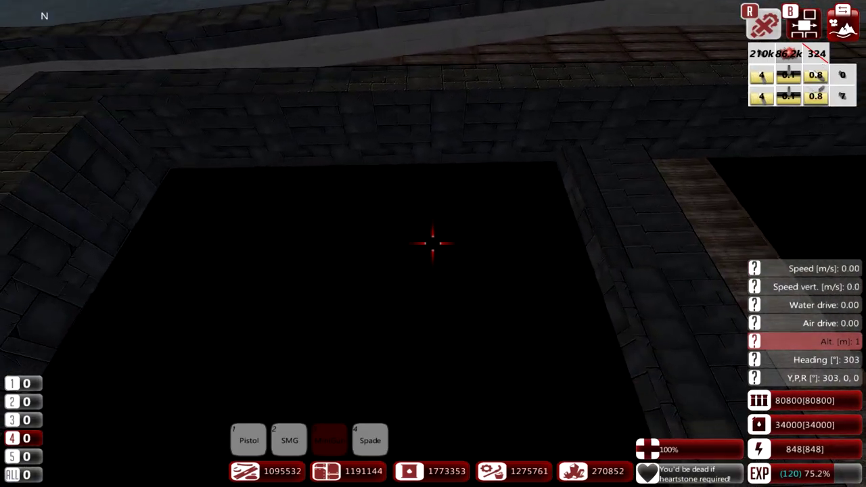
key(w)
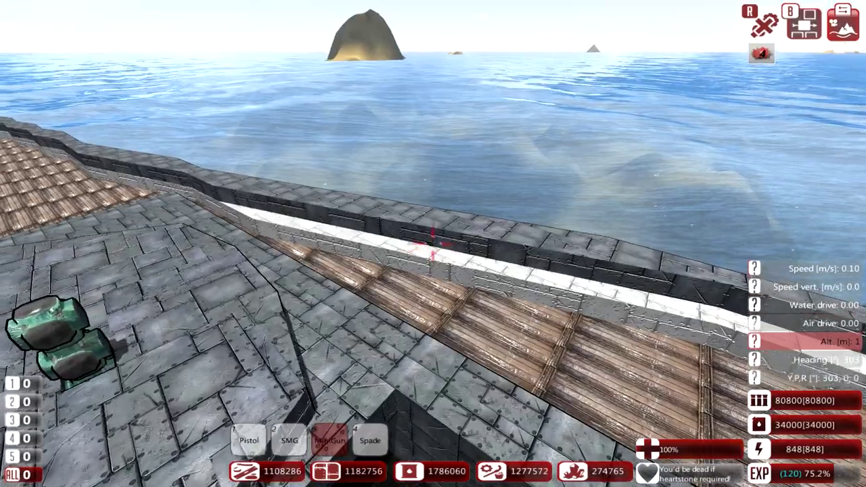
Step: Approach the bow turret platform and start building on it
key(w)
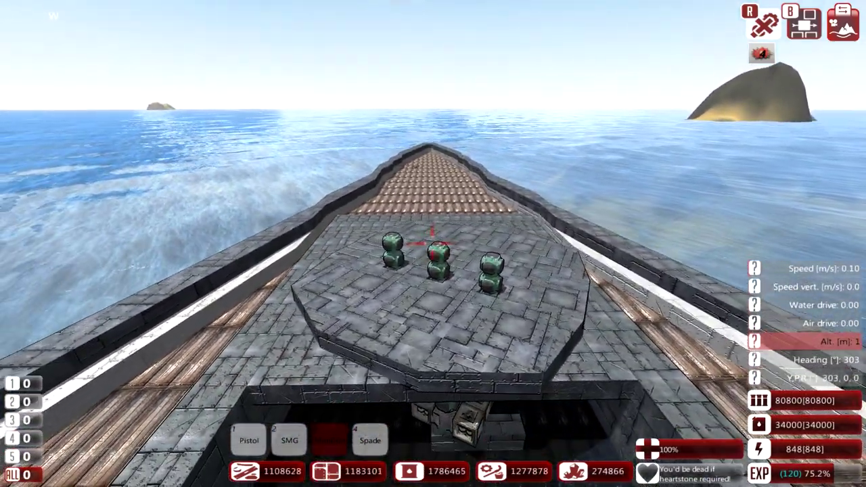
key(b)
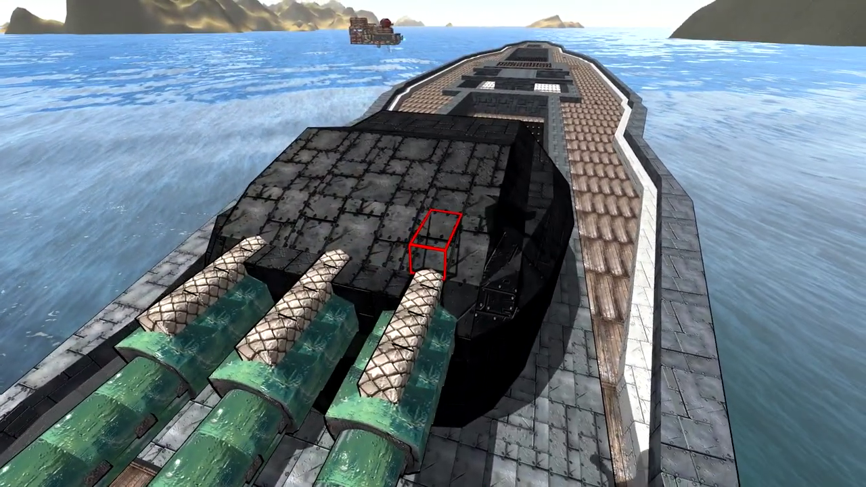
Step: Set the paint colour to red and paint stripes back along the turret's cannons
key(q)
key(q)
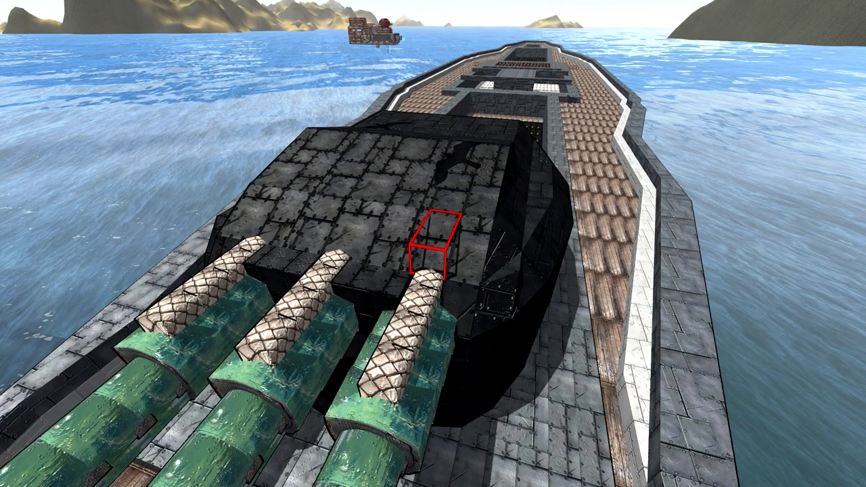
key(q)
key(q)
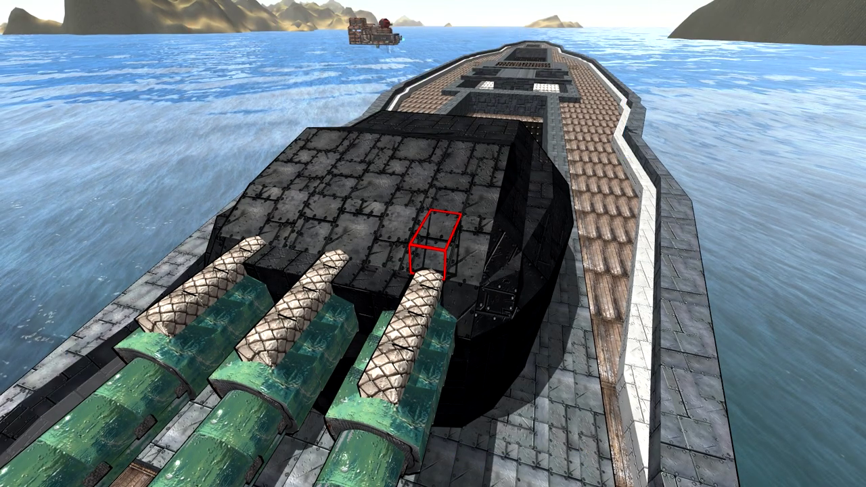
drag(435, 244, 433, 223)
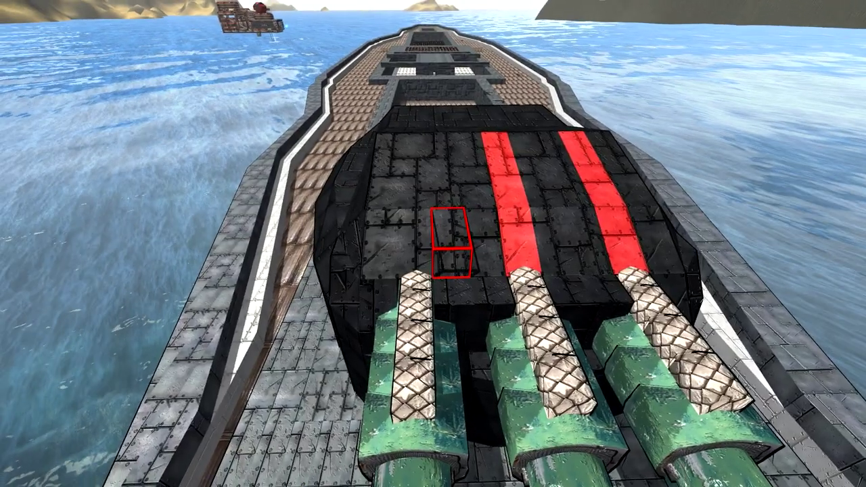
drag(433, 244, 433, 223)
key(d)
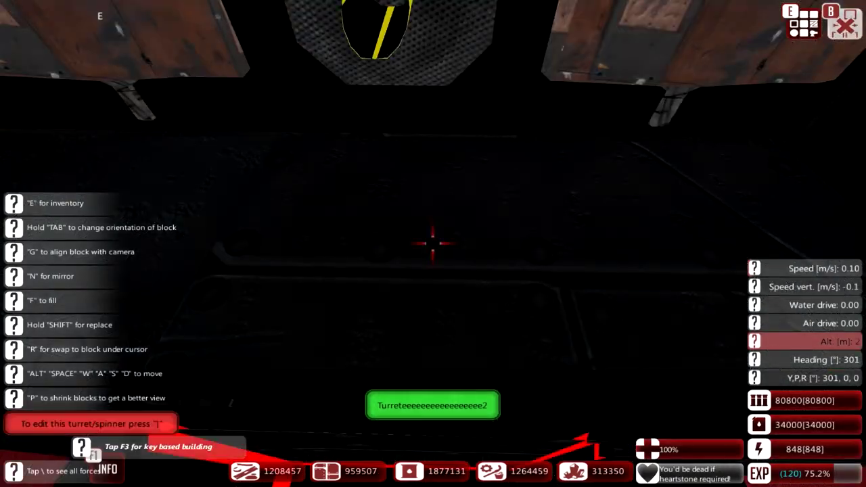
Step: Leave the turret interior, circle the ship and walk on deck toward the turret
key(s)
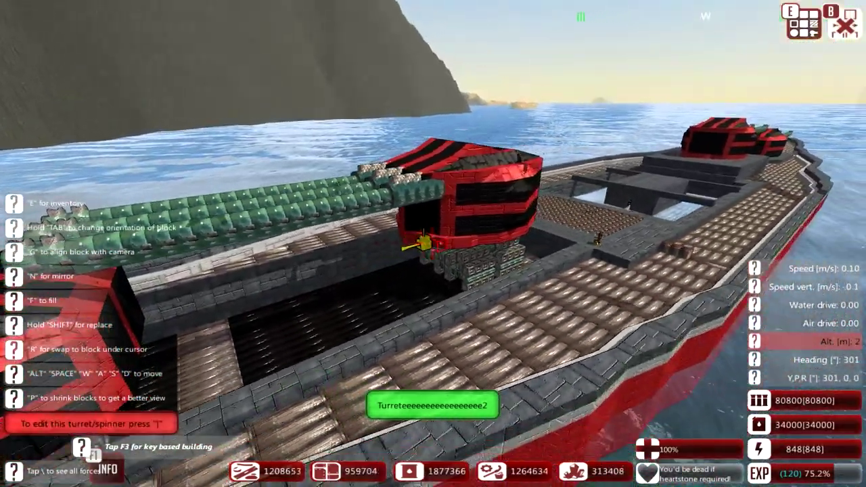
key(s)
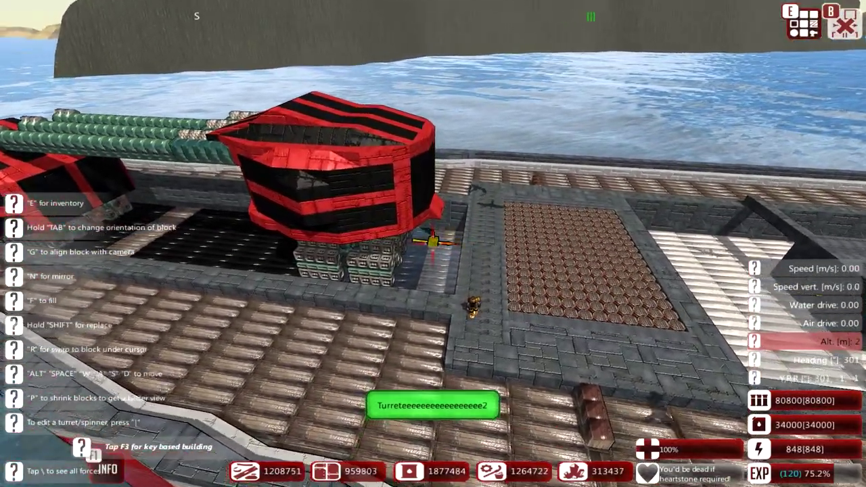
key(q)
key(w)
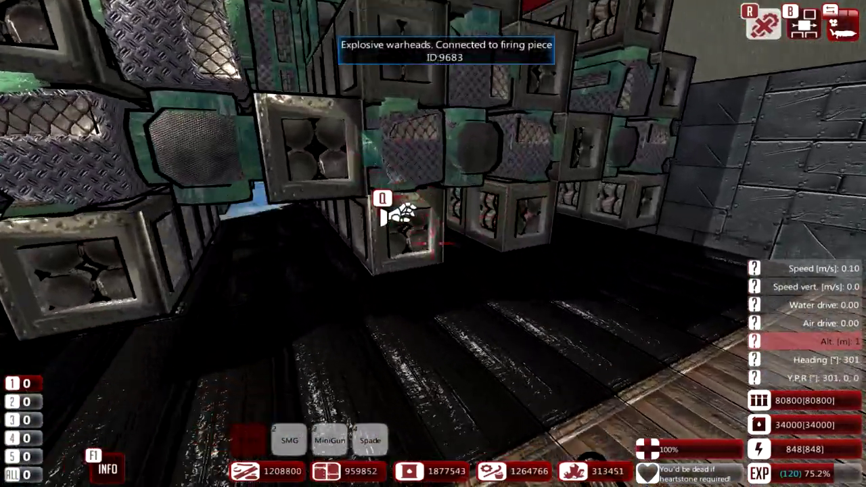
Step: Rise up through the turret blocks and switch to first-person view inside the ship
key(e)
scroll(433, 243, down, 1)
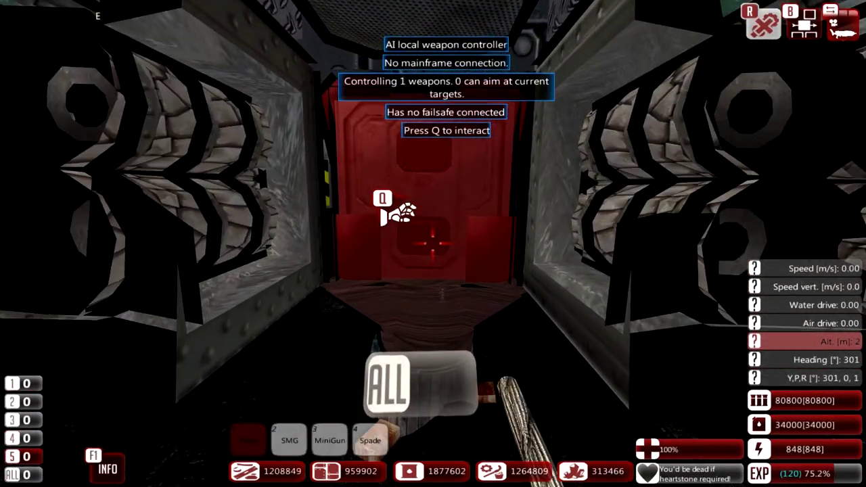
key(space)
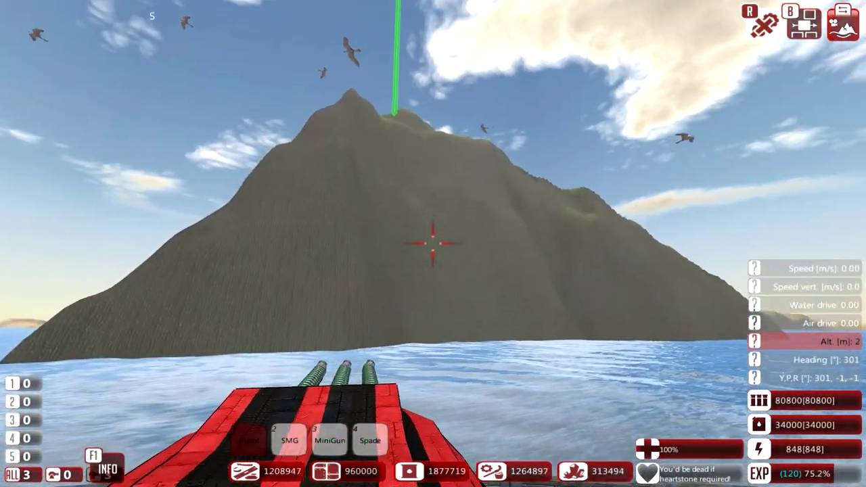
key(1)
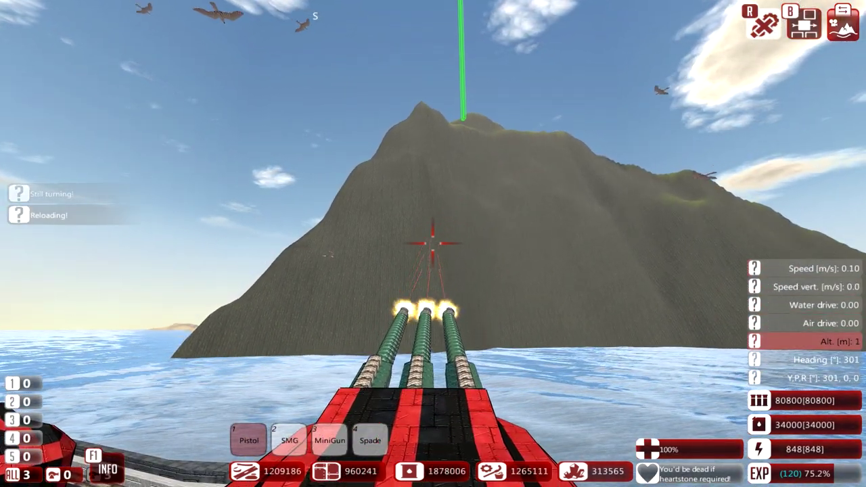
key(q)
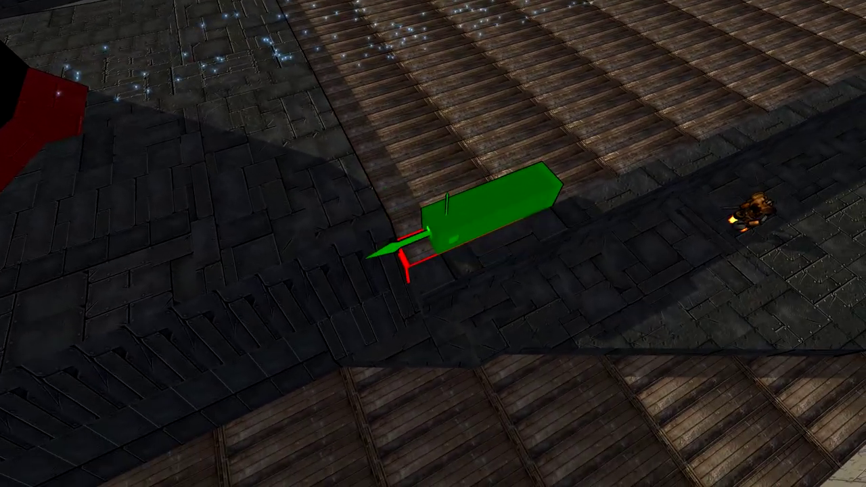
Step: Select red light-weight alloy and the 4m alloy beam for columns under the black block
key(q)
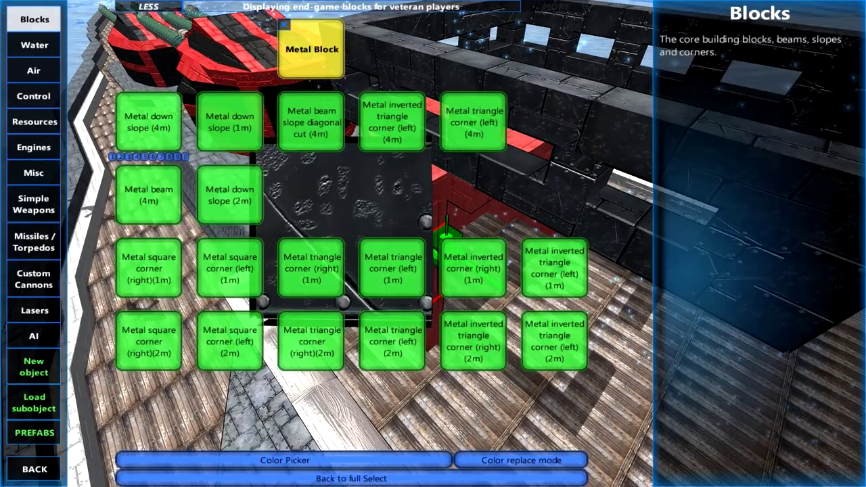
click(34, 19)
click(393, 49)
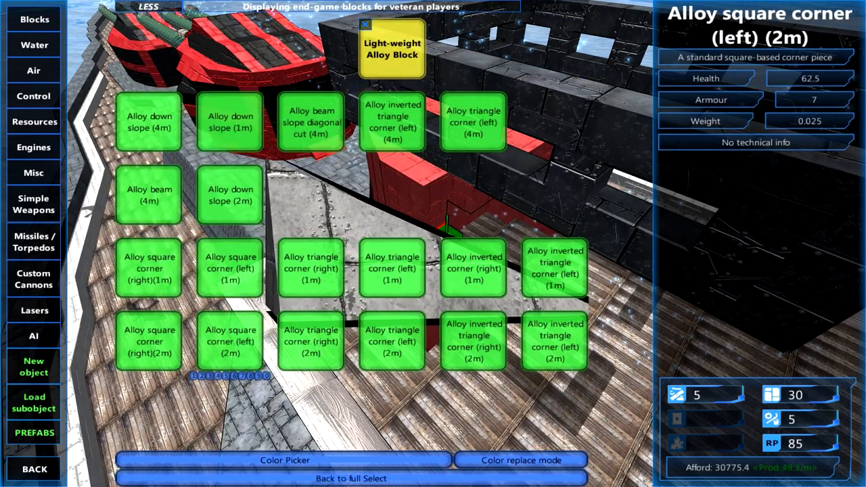
click(284, 460)
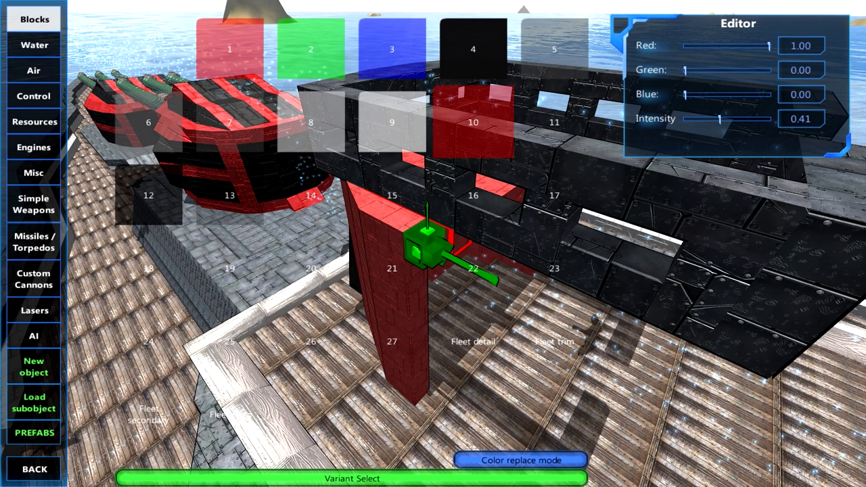
click(34, 19)
click(393, 49)
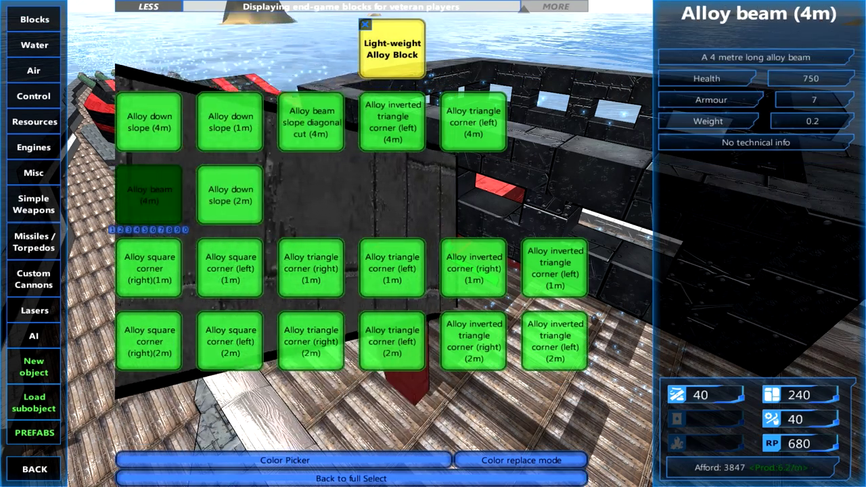
click(149, 195)
key(w)
key(w)
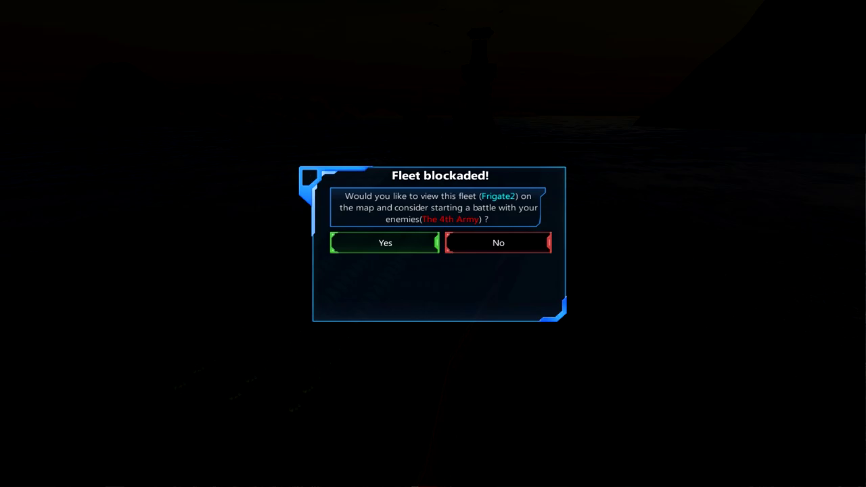
Step: Accept the Fleet blockaded! prompt to view Frigate2 on the map
click(384, 243)
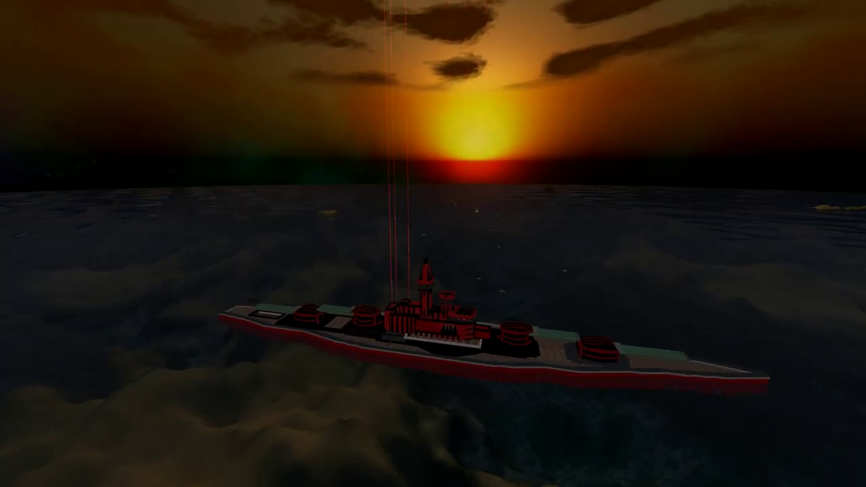
Step: Bring up the battleship's AI Control settings
key(q)
key(q)
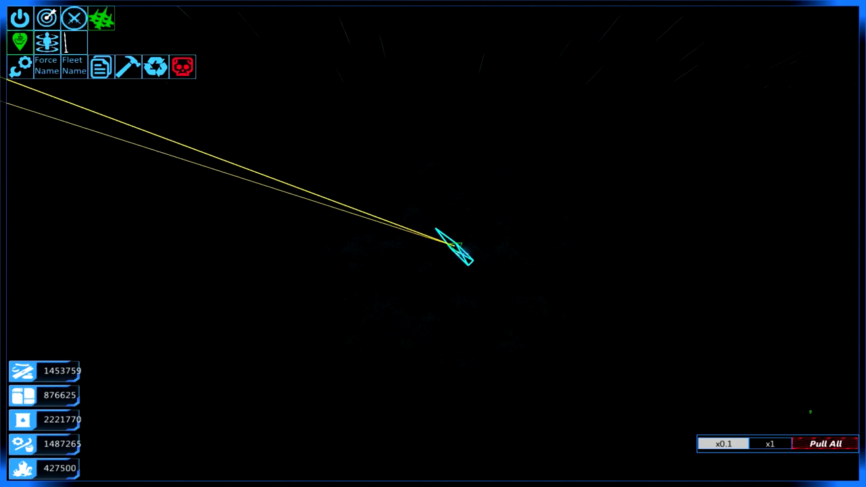
Step: Deselect the fleet, begin the battle with the enemy fleet and enter the 3D view
click(825, 443)
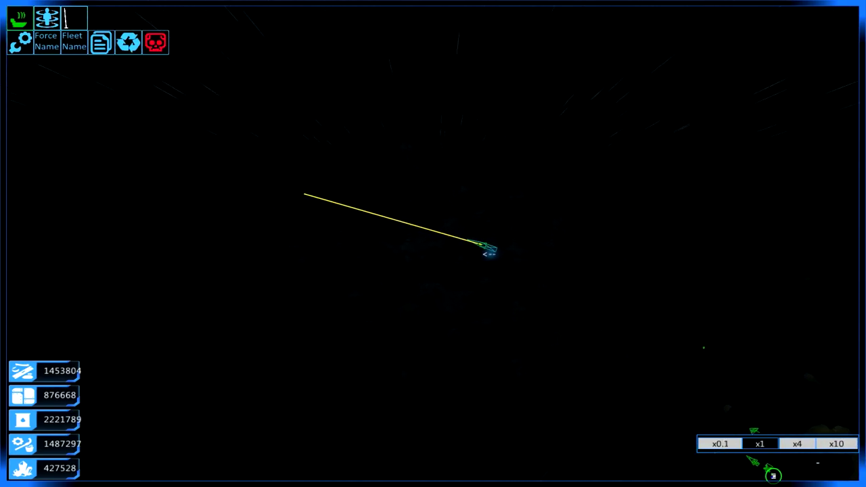
scroll(757, 307, down, 5)
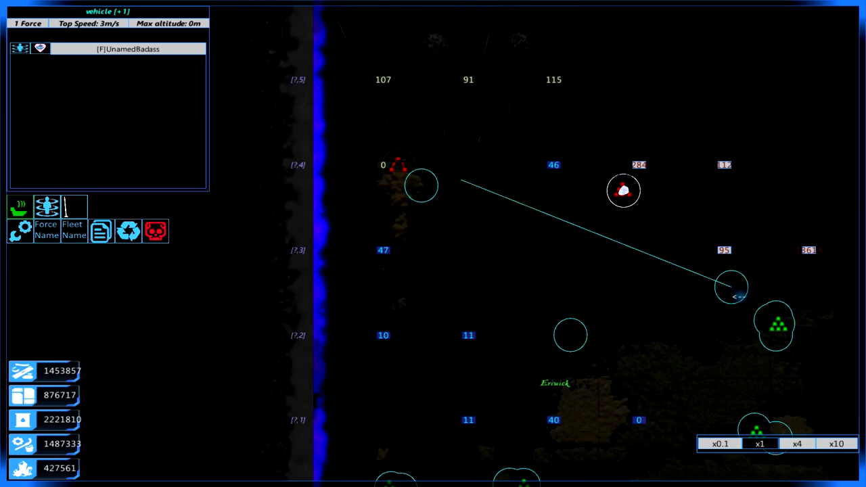
scroll(757, 308, up, 5)
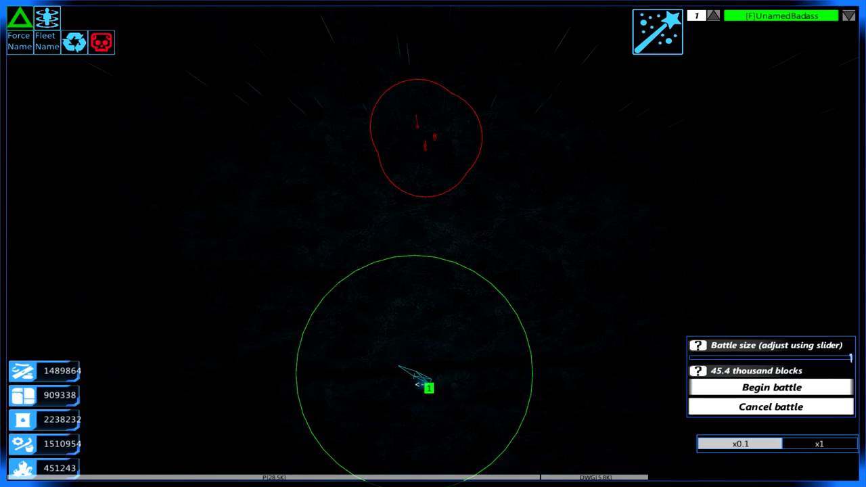
click(770, 387)
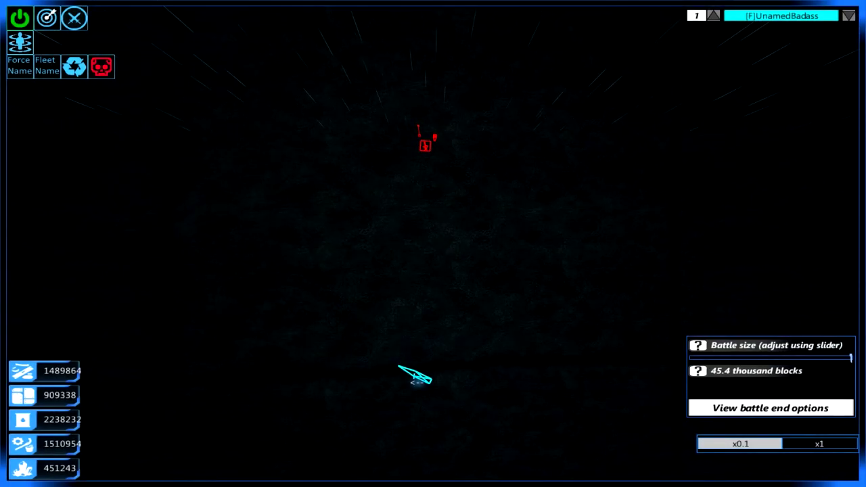
key(m)
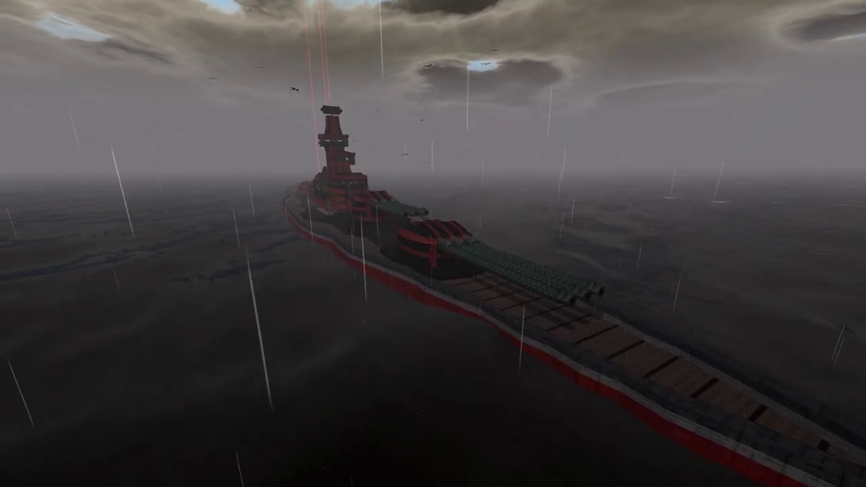
Step: Check AI Control, then order All Target! so missiles and lasers wreck an enemy ship
key(q)
key(Escape)
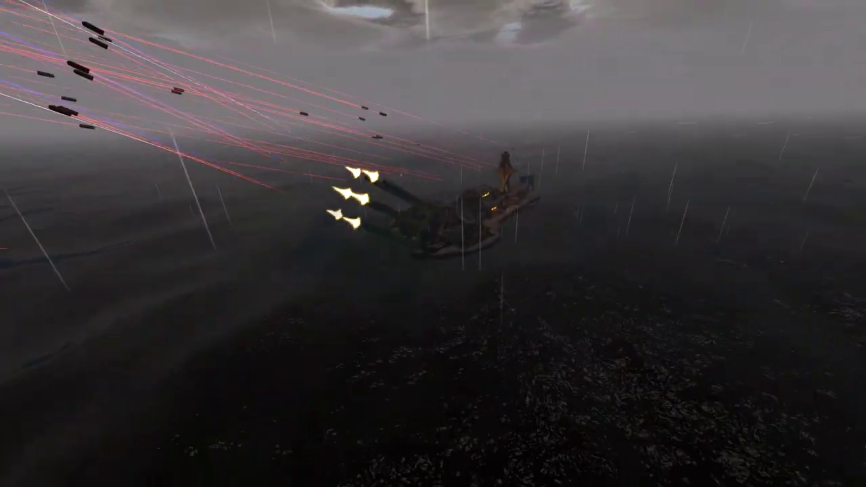
click(444, 238)
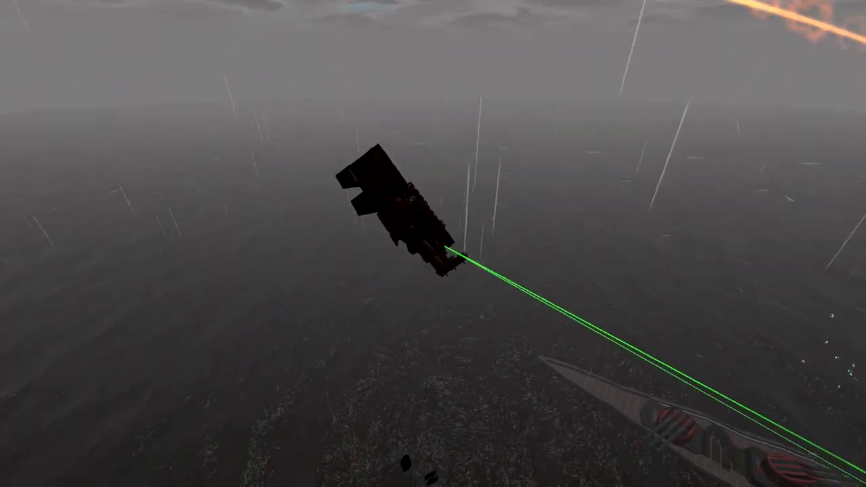
key(r)
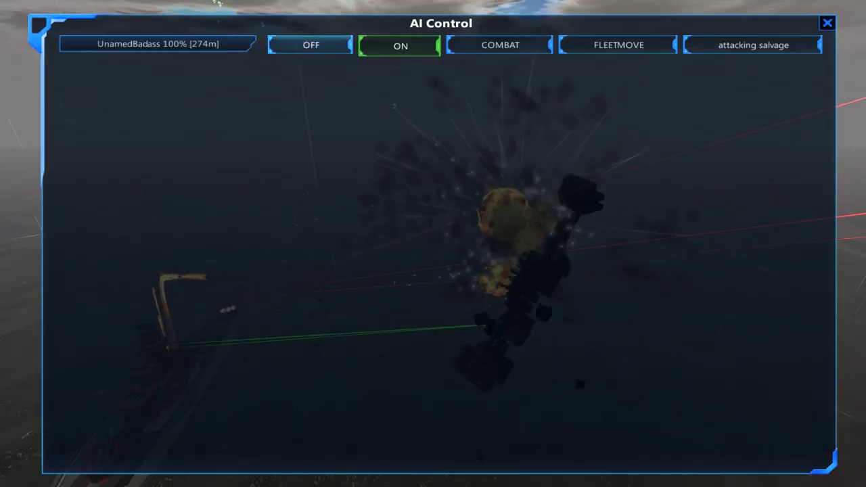
Step: Close the AI Control dialog and take the wheel on the bridge
key(Escape)
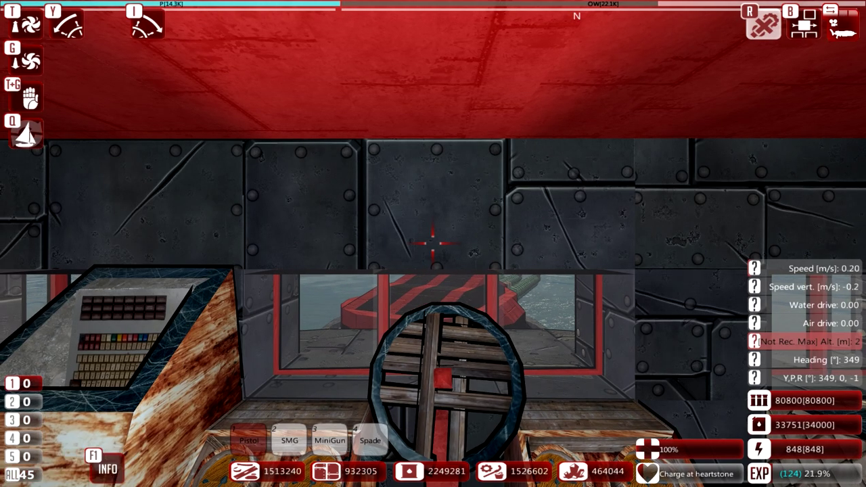
Step: Leave the helm, hide the HUD and pull the camera back over the deck
key(e)
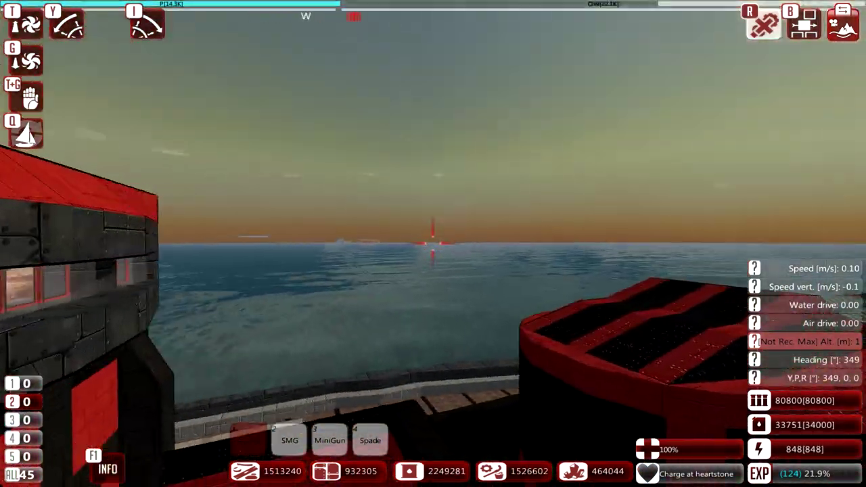
key(s)
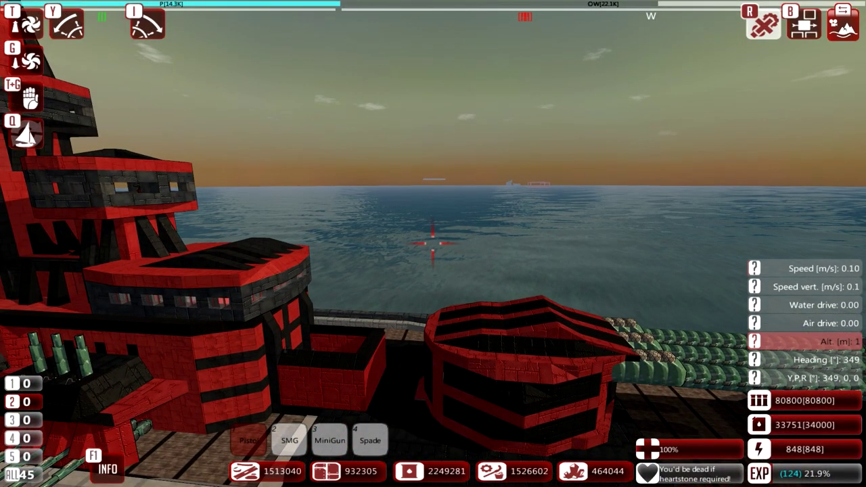
key(F1)
key(s)
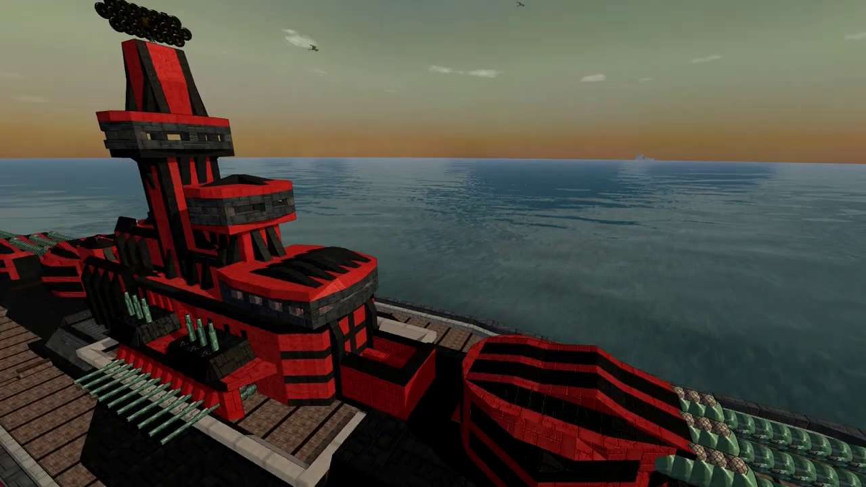
key(s)
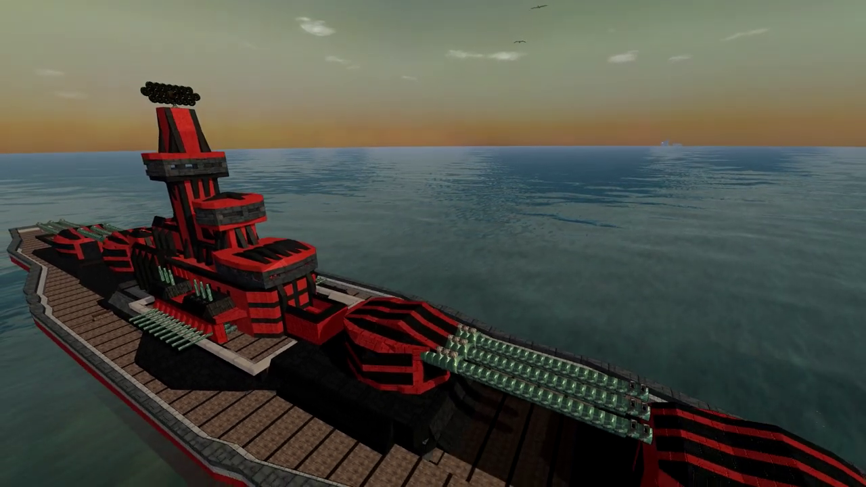
Step: Switch the battleship's AI on to fight the grey enemy warships
key(q)
click(401, 45)
key(q)
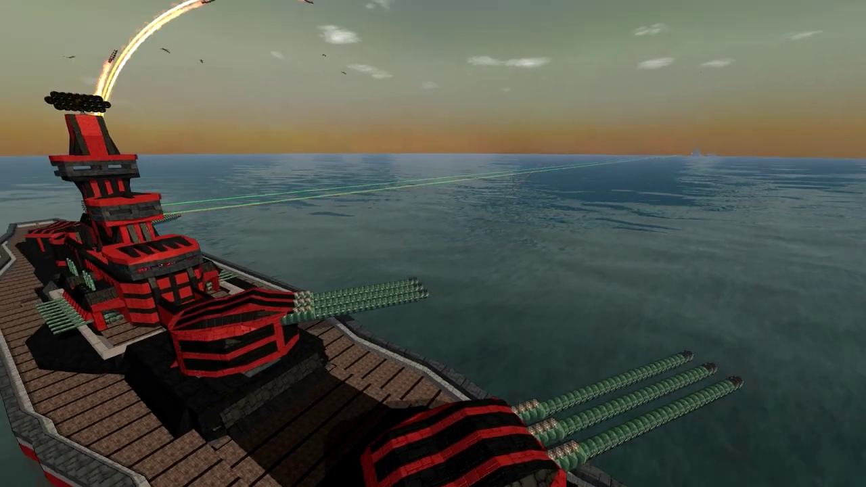
key(d)
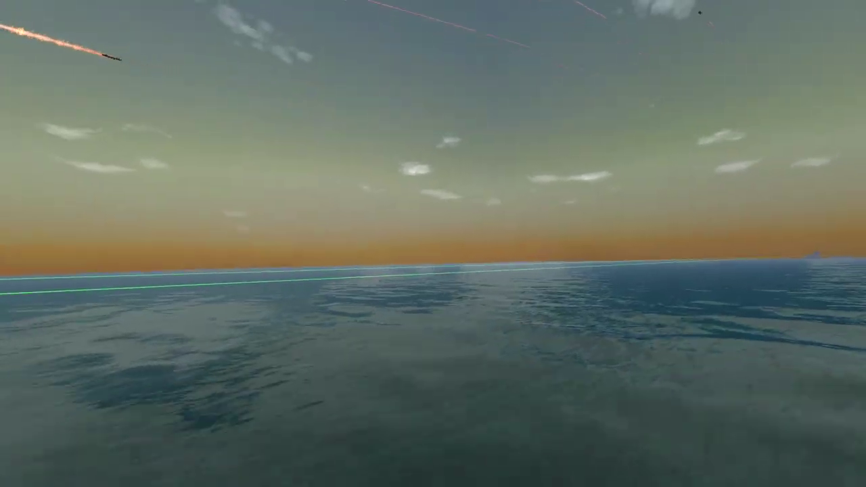